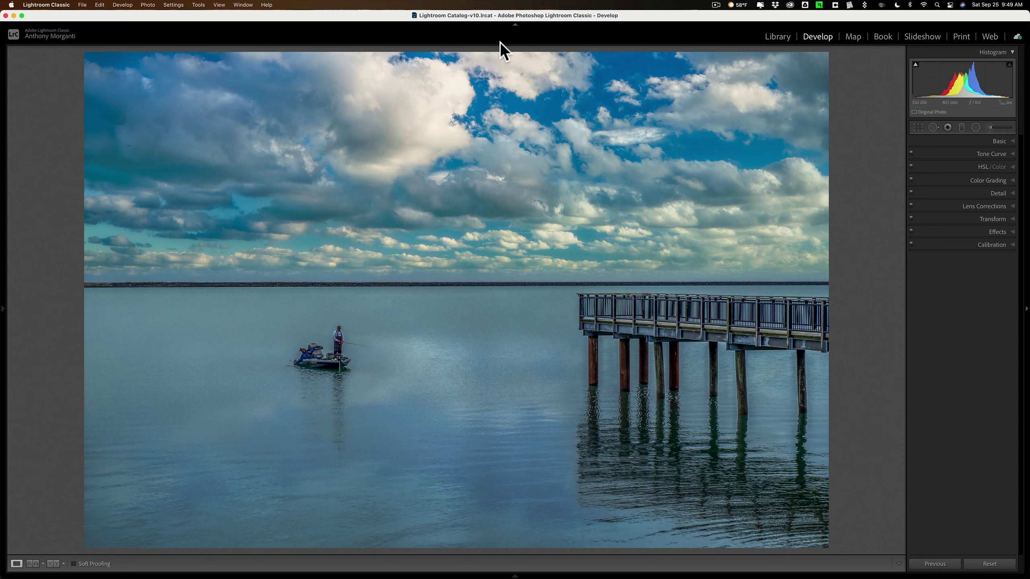
Draw a level graduated filter across the horizon
key(m)
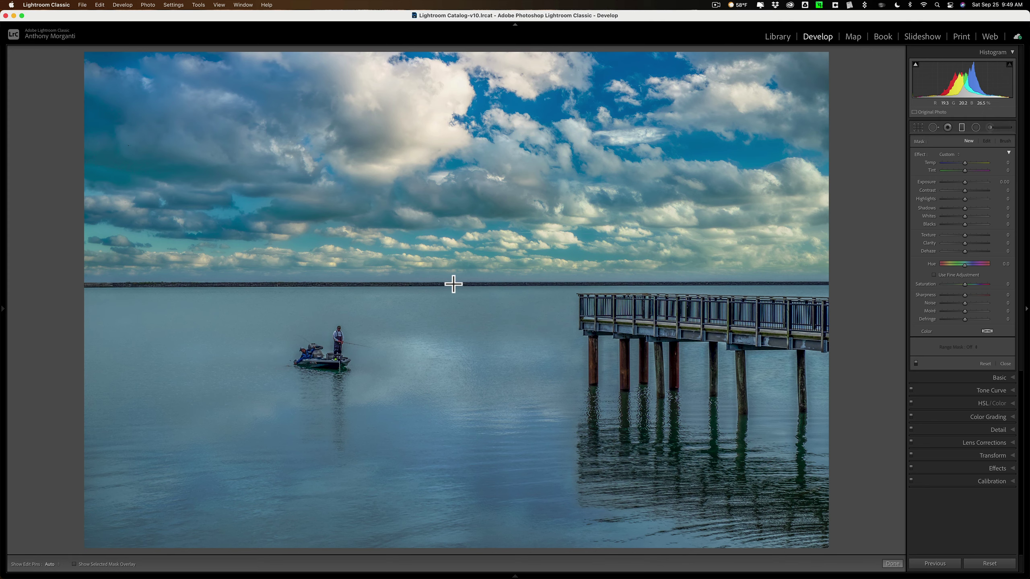
drag(453, 284, 455, 294)
key(shift)
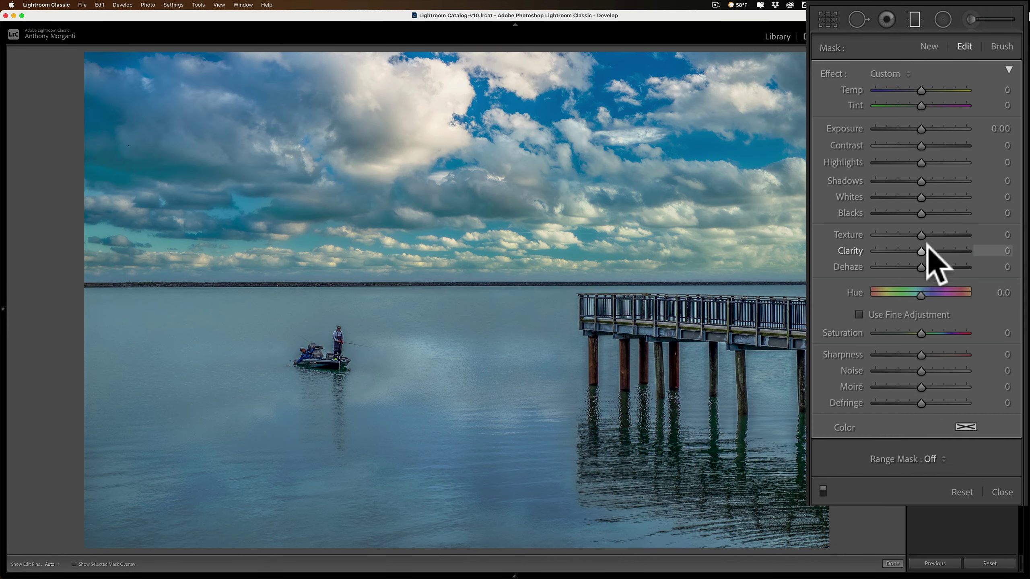
Raise the graduated filter's Clarity and Contrast to 100
drag(927, 246, 1005, 259)
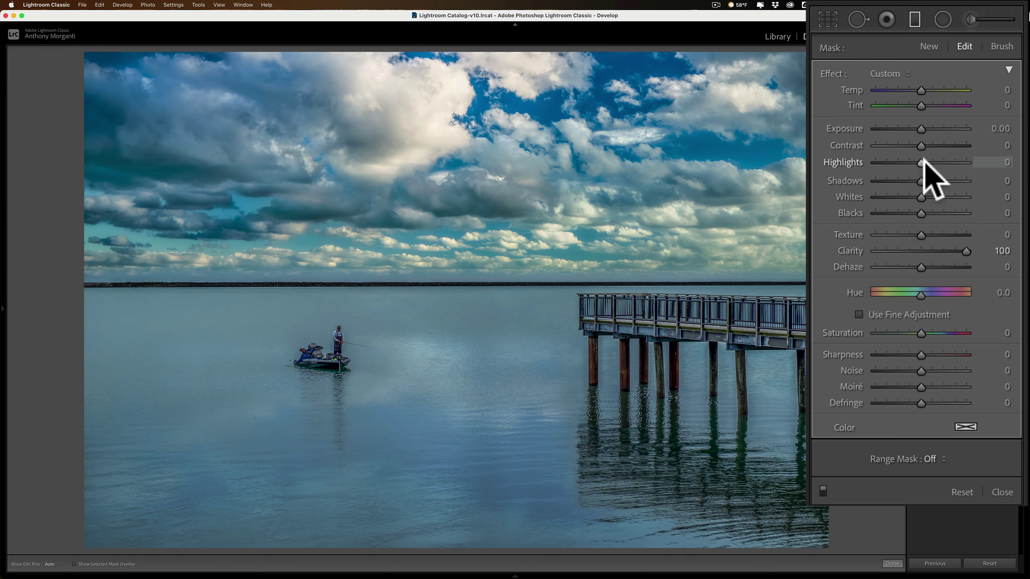
drag(924, 146, 998, 148)
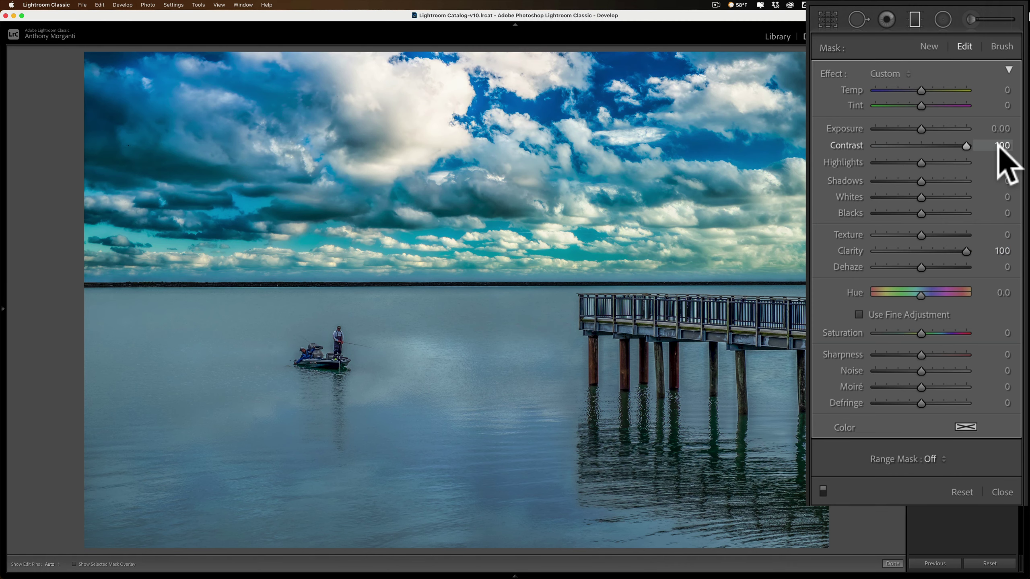
click(999, 145)
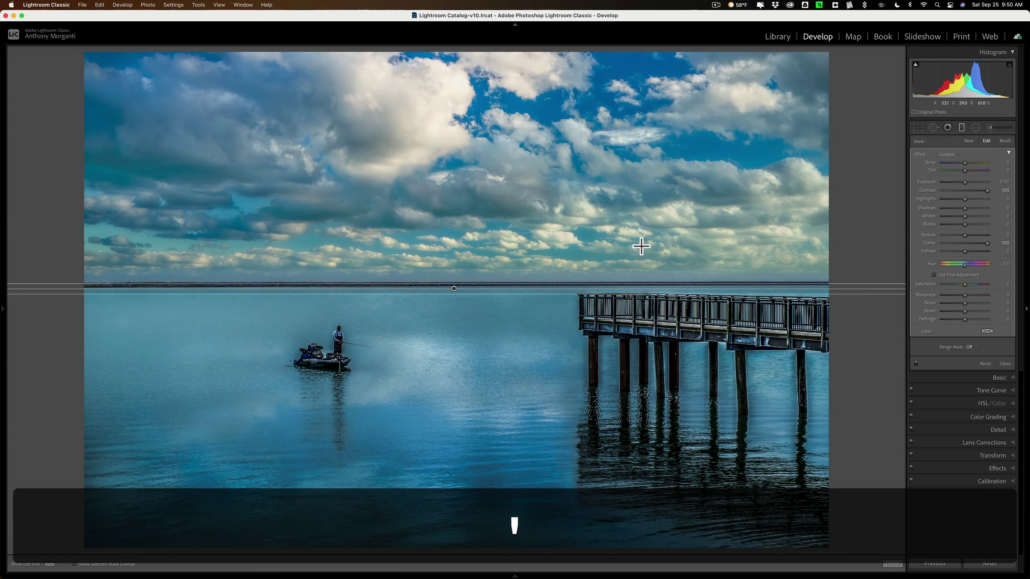
key(apostrophe)
key(apostrophe)
key(apostrophe)
key(apostrophe)
key(apostrophe)
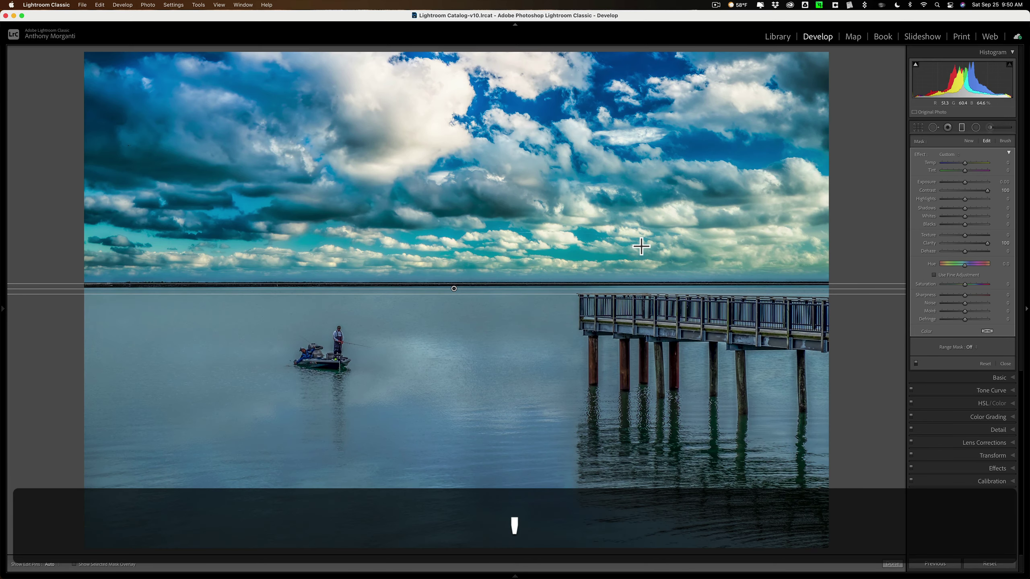
key(apostrophe)
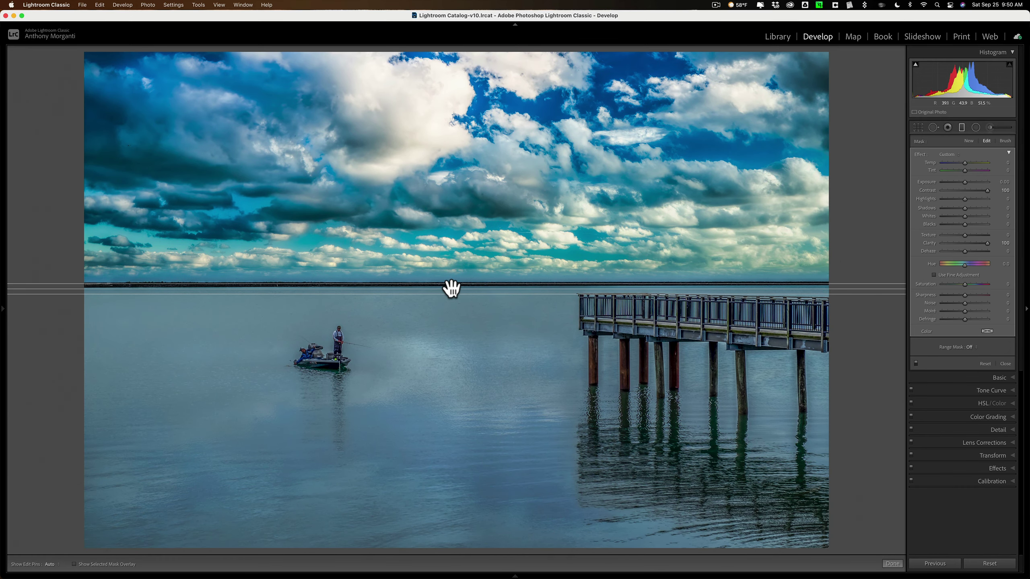
Replace the old filter with a new level graduated filter at the horizon with Contrast 100
key(BackSpace)
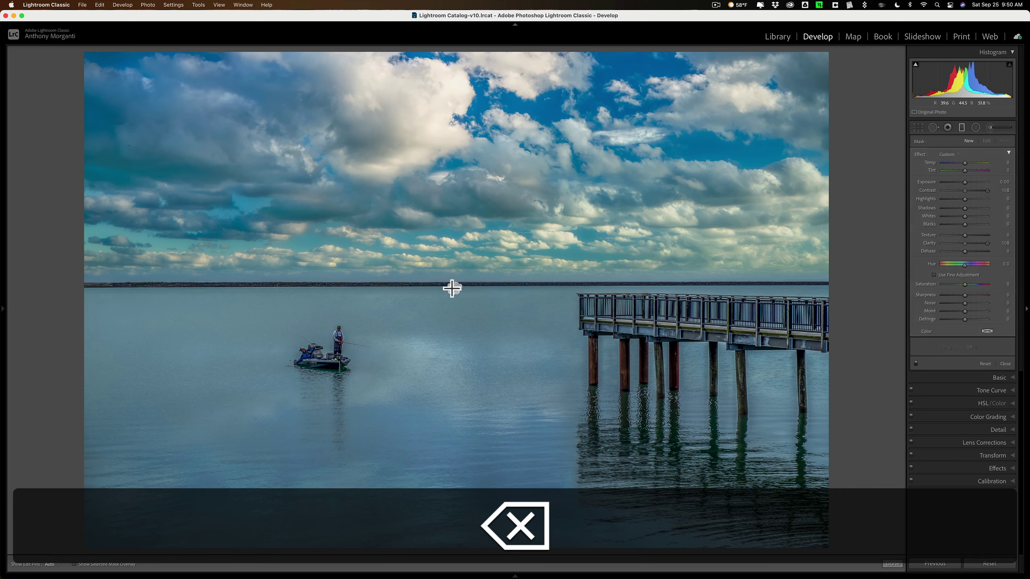
key(shift)
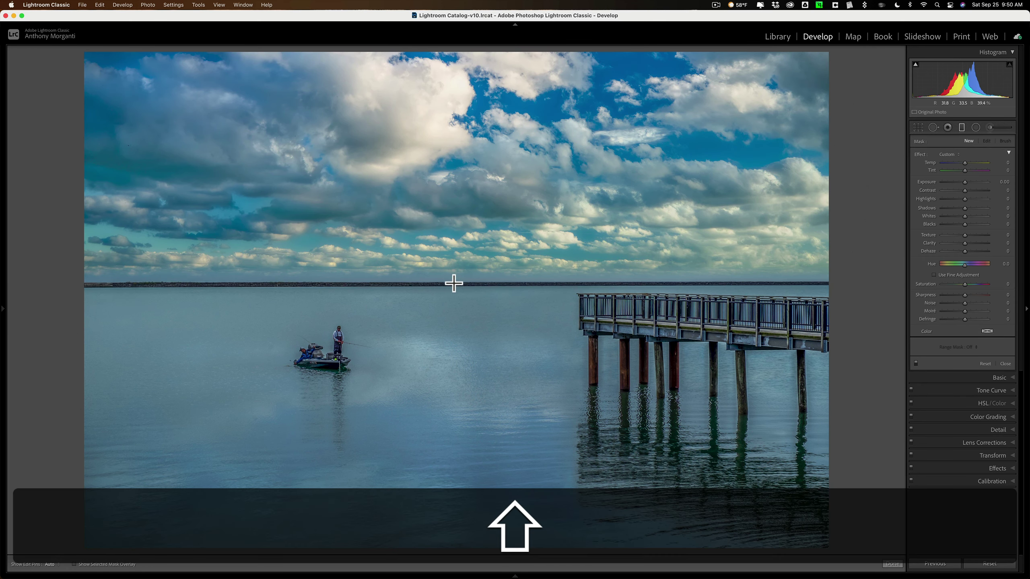
drag(453, 284, 456, 294)
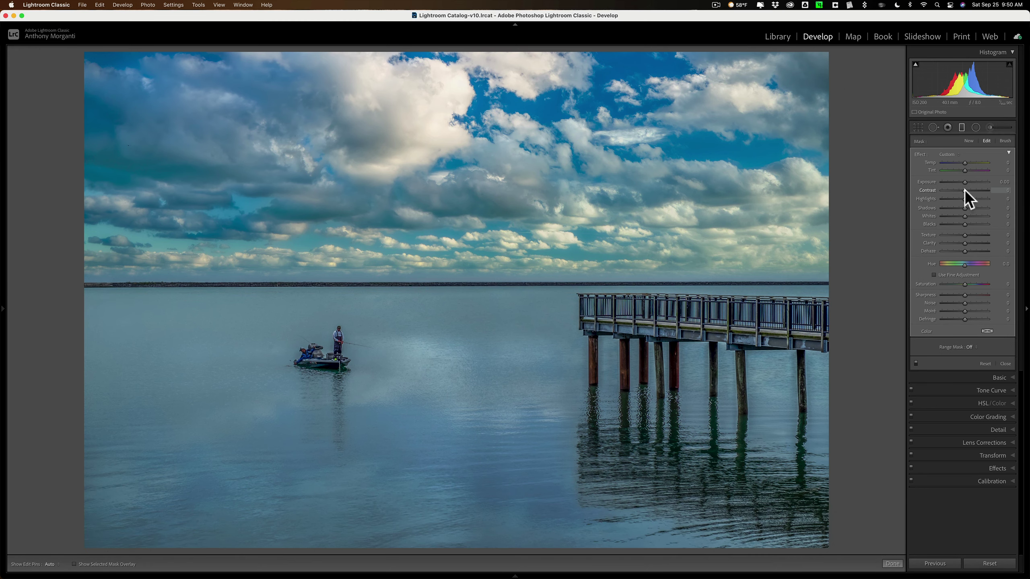
drag(964, 190, 1015, 192)
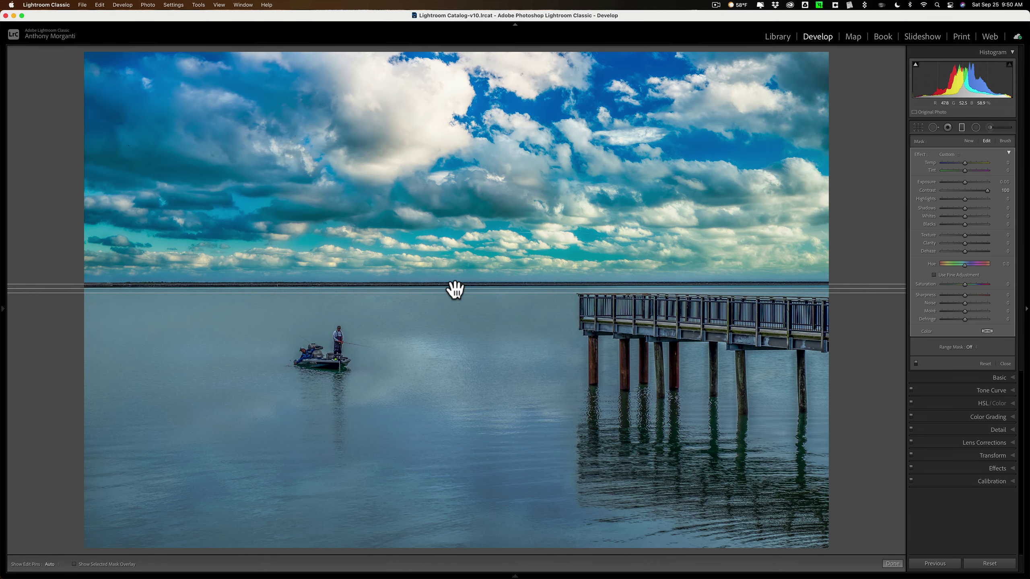
Nudge the new graduated filter upward and view its options without choosing one
mouse_move(455, 289)
drag(456, 287, 412, 270)
right_click(413, 271)
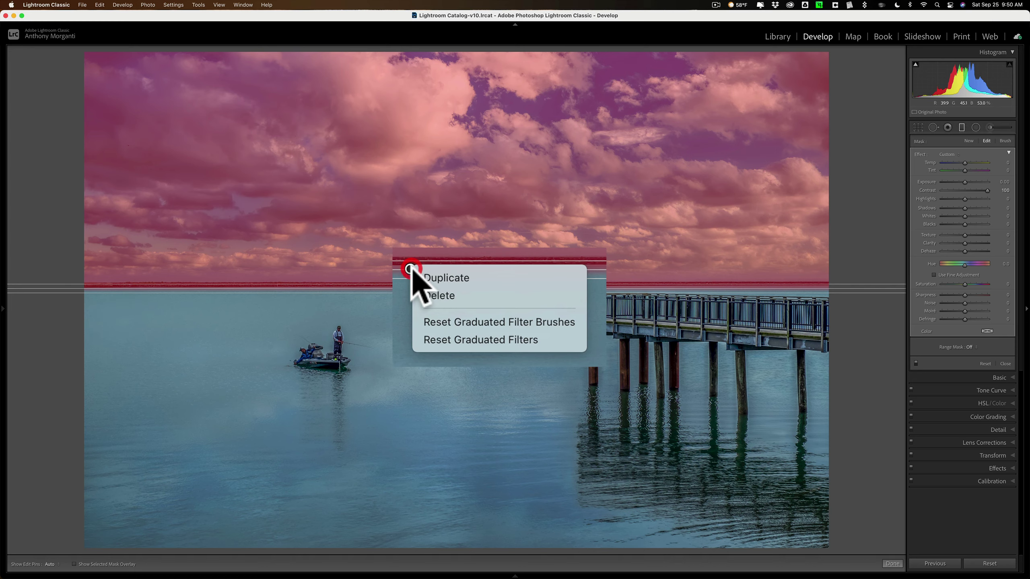
click(450, 280)
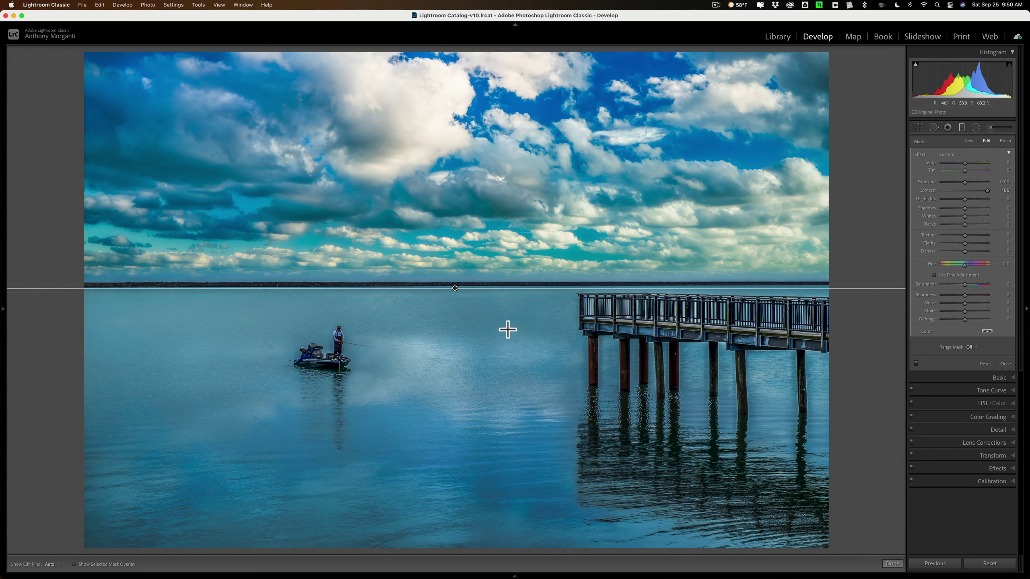
Move the graduated filter below the horizon and back up, then delete it
click(481, 288)
drag(480, 288, 456, 288)
click(460, 294)
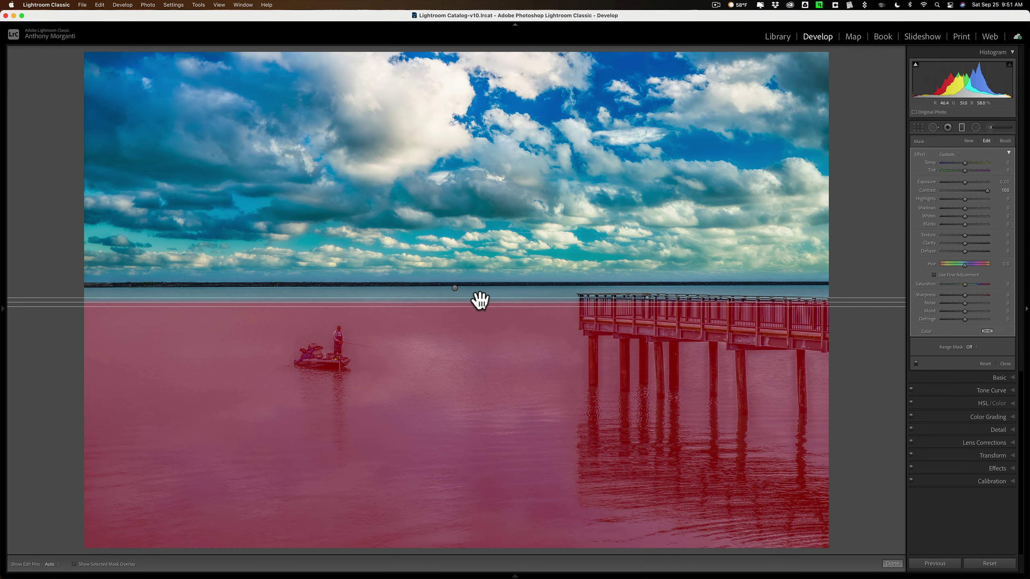
click(480, 289)
drag(481, 300, 478, 289)
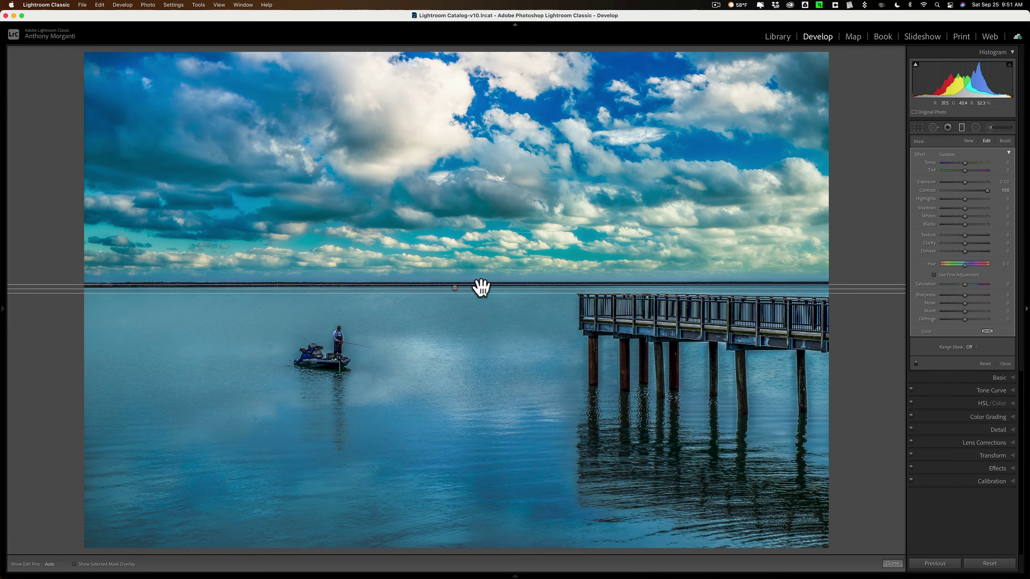
key(BackSpace)
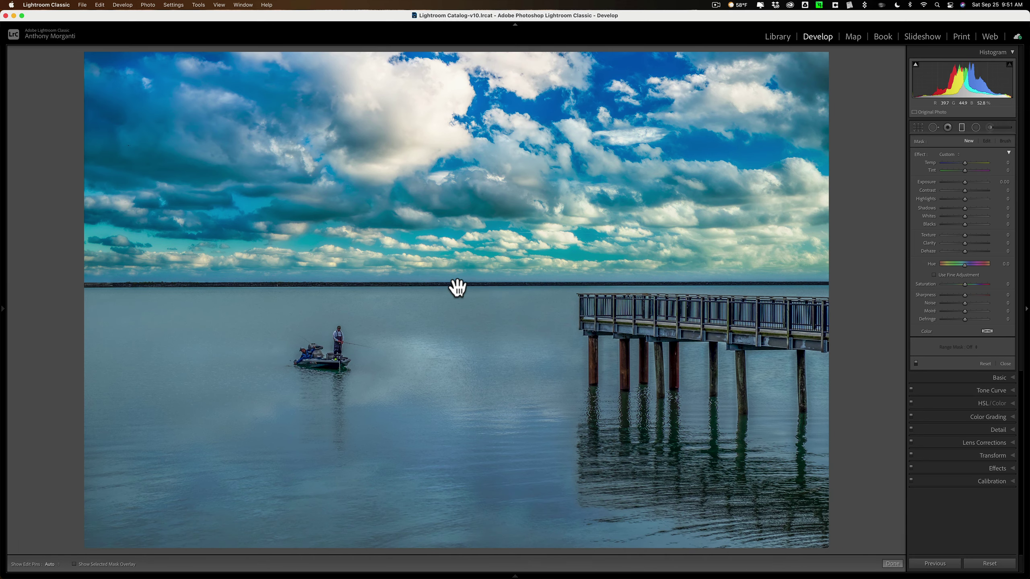
click(456, 287)
Delete the leftover filter and add a radial filter over the boat with Exposure 2.18
key(BackSpace)
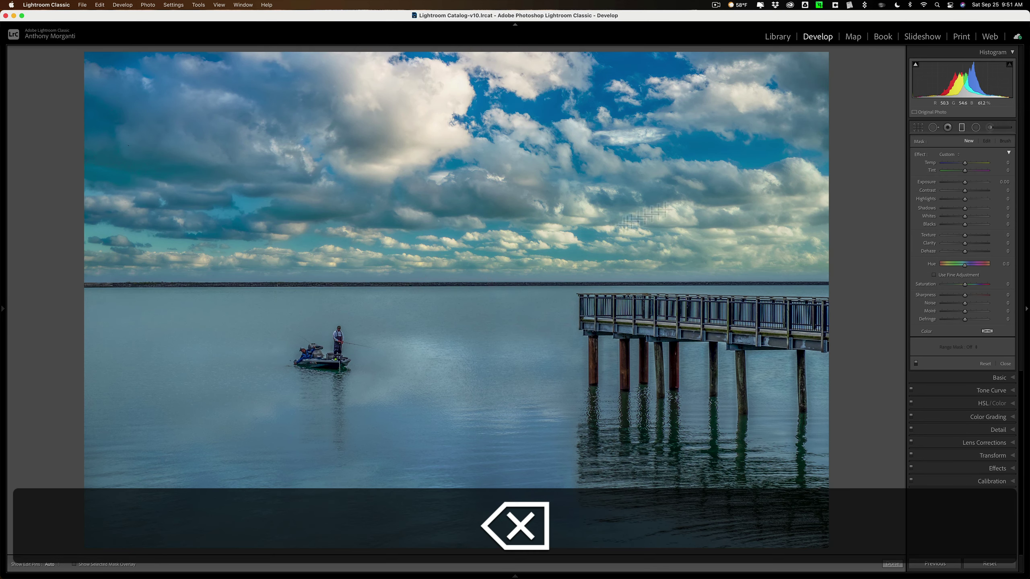
click(976, 127)
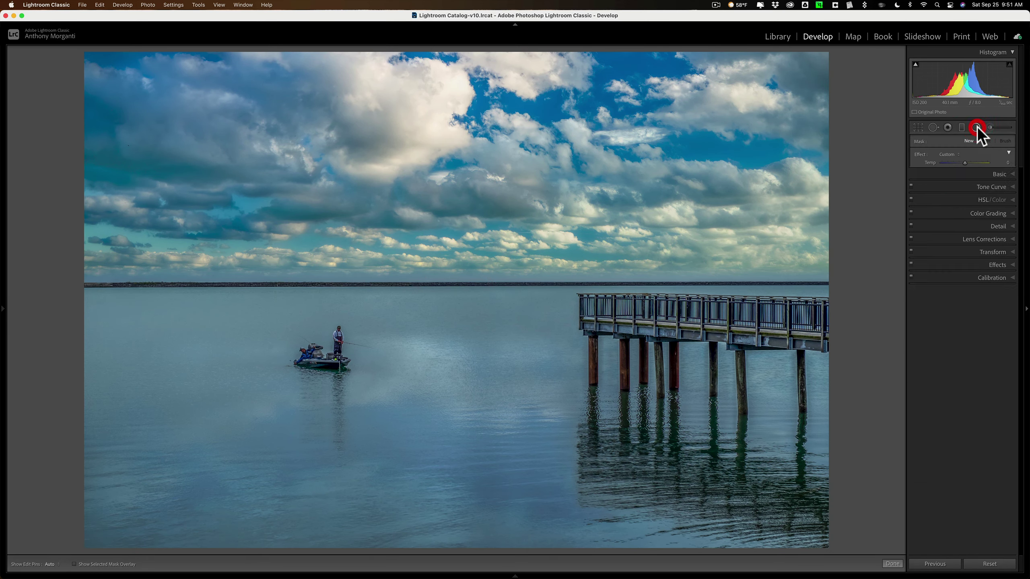
drag(445, 269, 674, 452)
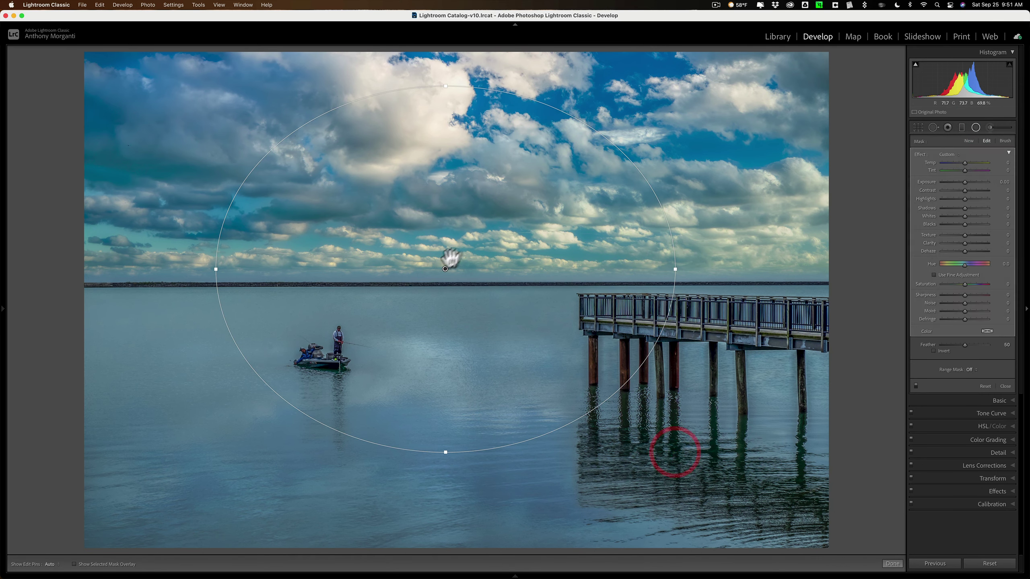
drag(444, 266, 457, 284)
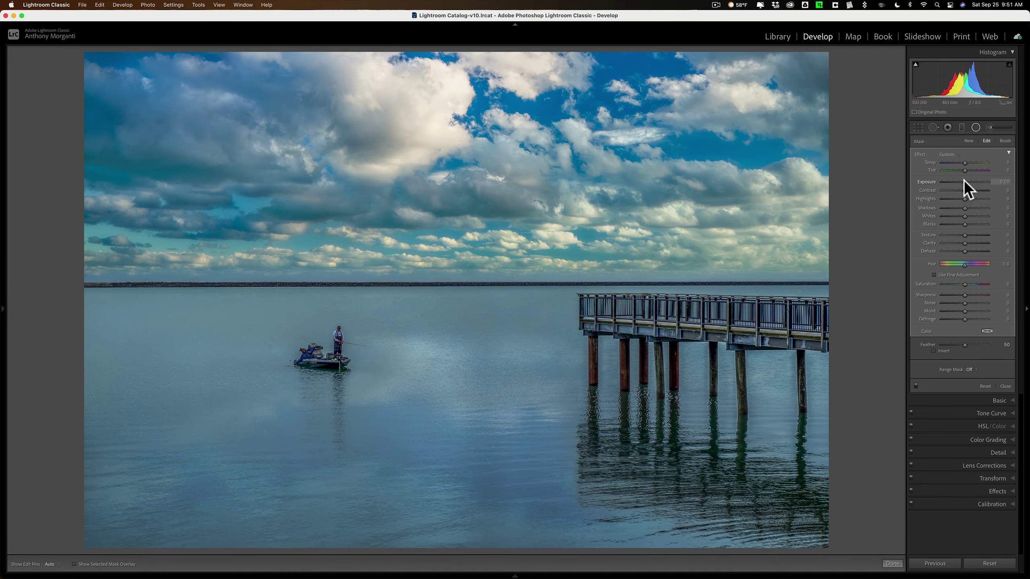
drag(964, 181, 979, 181)
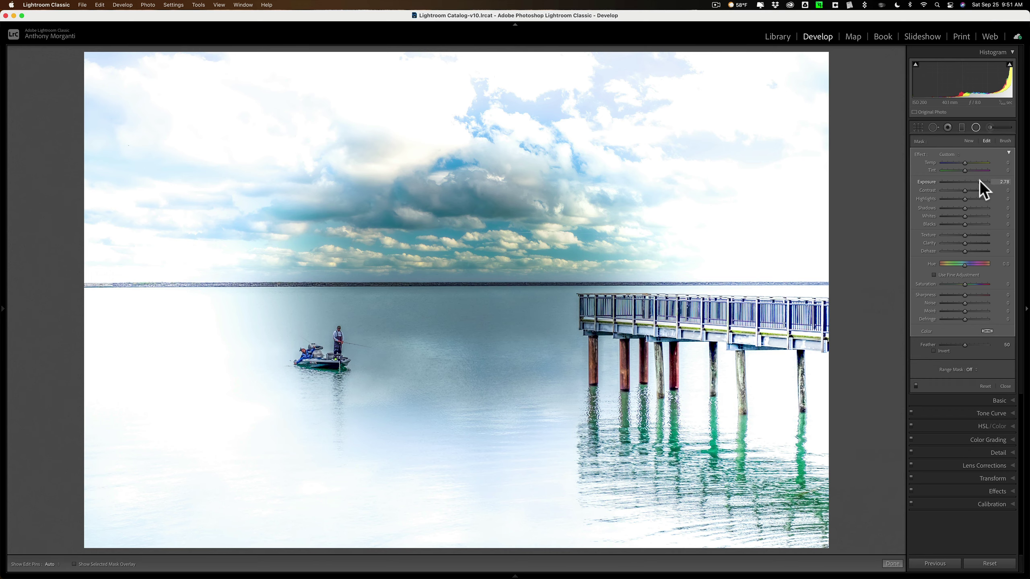
Toggle the radial filter's Invert five times with the apostrophe key
key(apostrophe)
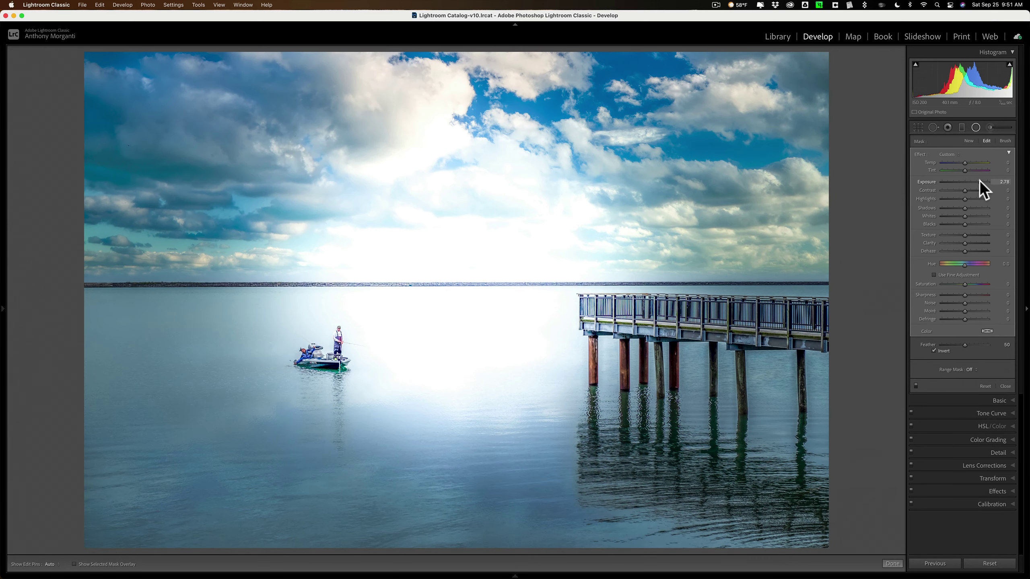
key(apostrophe)
key(apostrophe)
key(apostrophe)
key(apostrophe)
key(apostrophe)
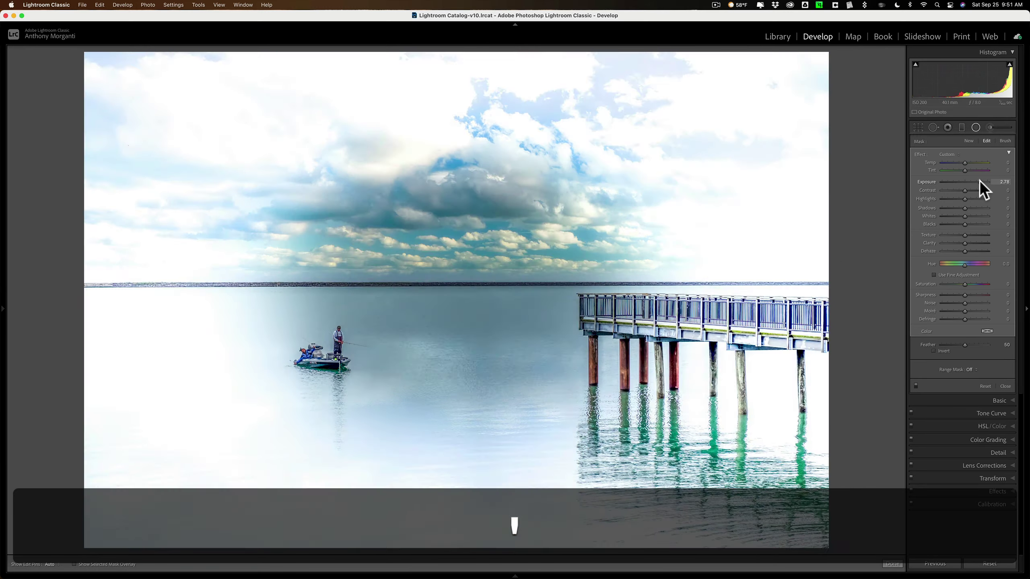
key(apostrophe)
key(apostrophe)
key(apostrophe)
key(apostrophe)
key(apostrophe)
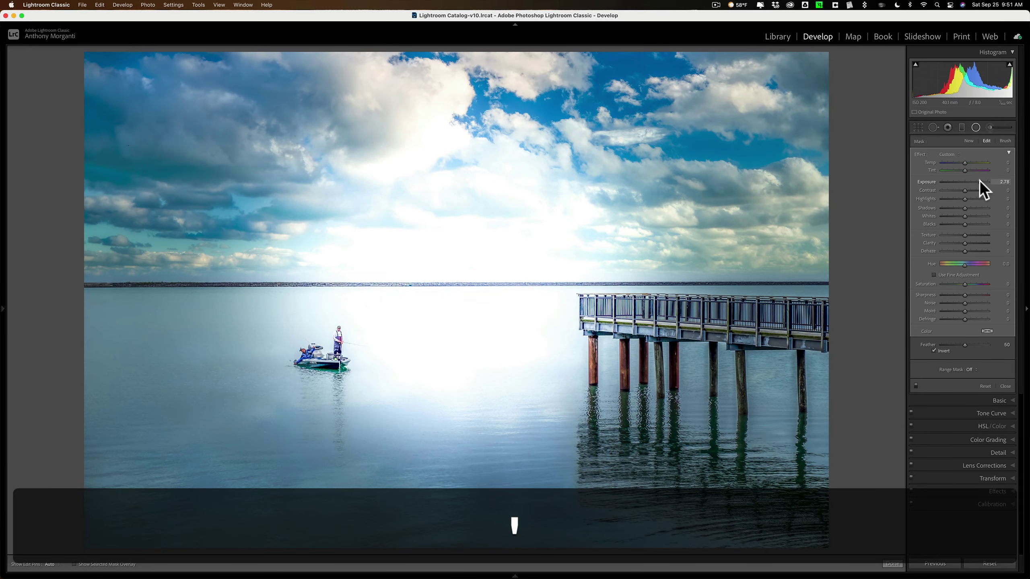
key(apostrophe)
key(apostrophe)
key(apostrophe)
key(apostrophe)
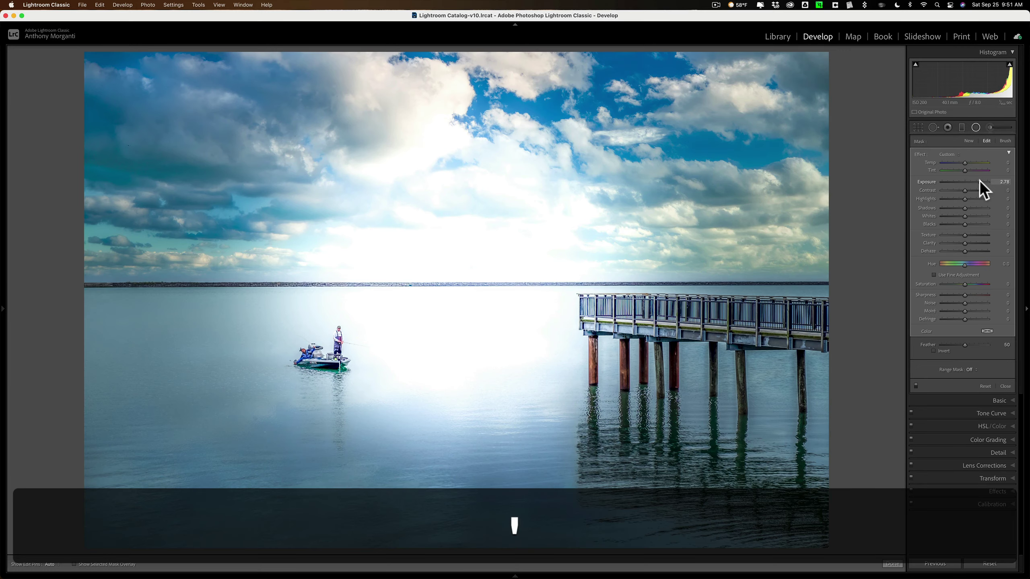
key(apostrophe)
Delete the radial filter around the boat
key(BackSpace)
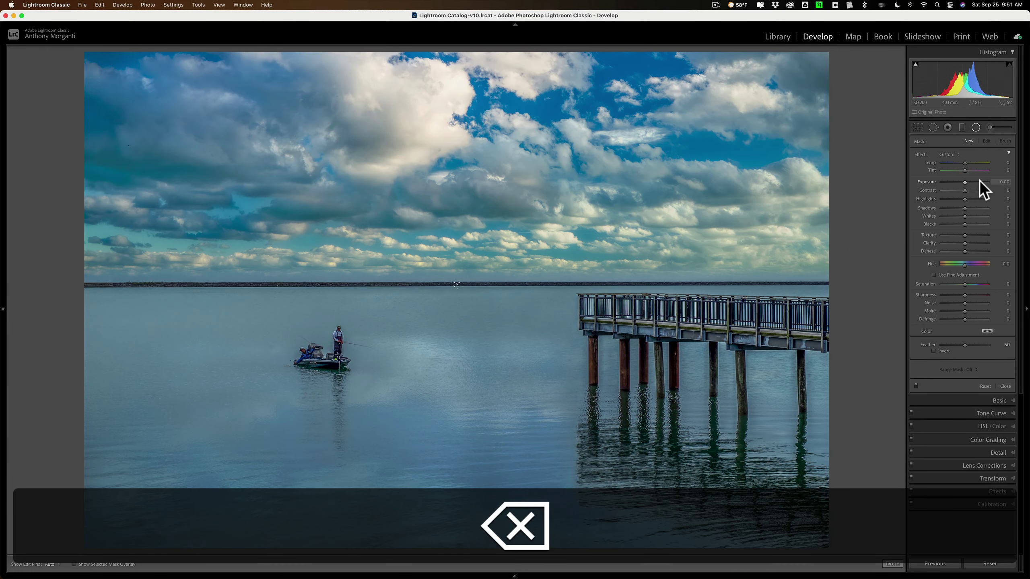